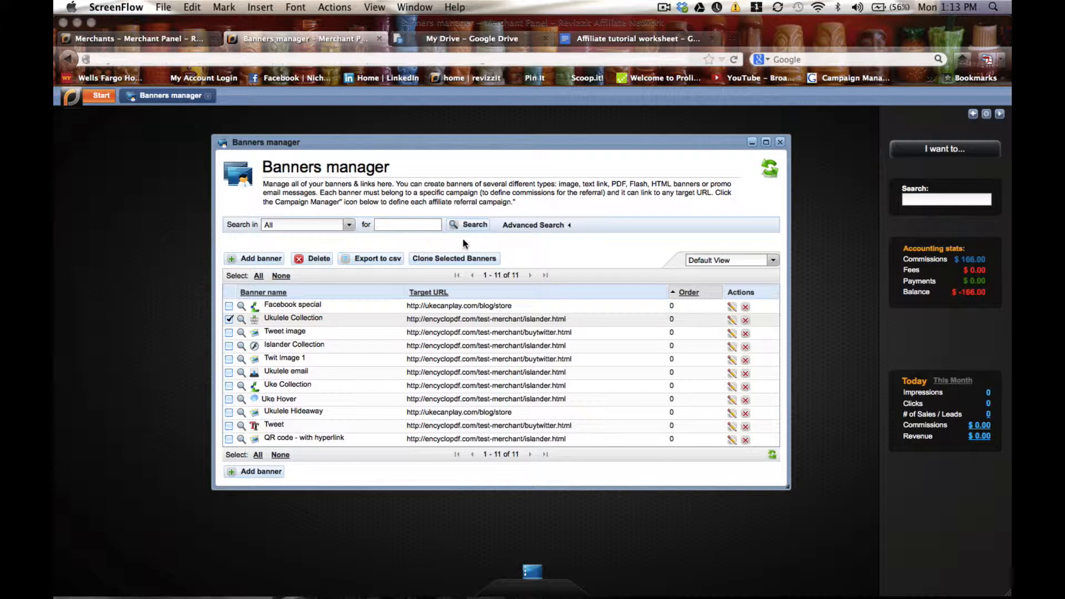
# Look over the banner types offered for a new banner, and leave the chooser without creating one.
pyautogui.click(248, 259)
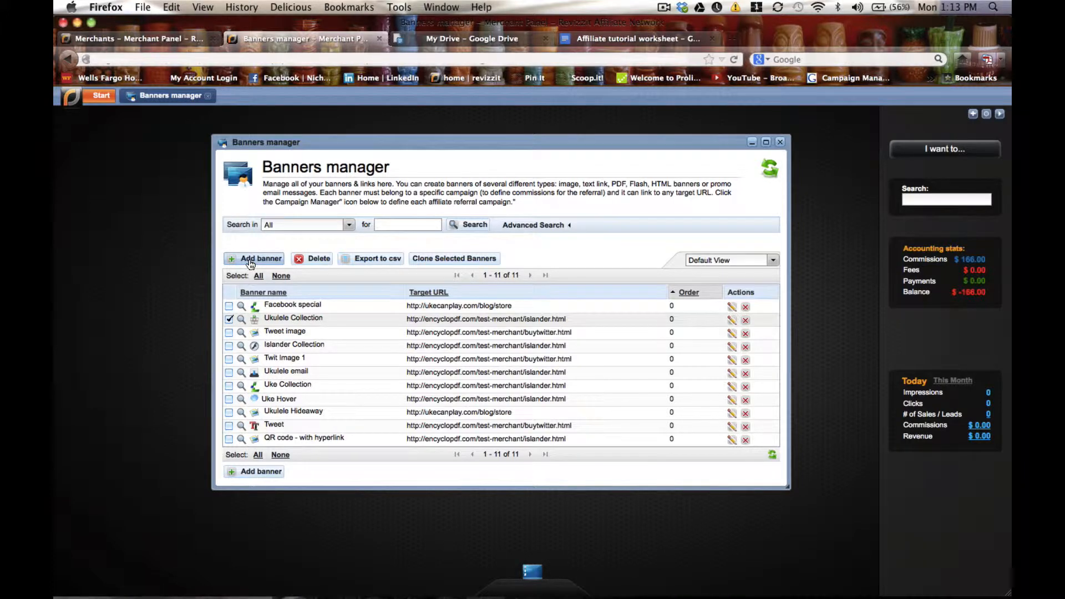
pyautogui.click(249, 260)
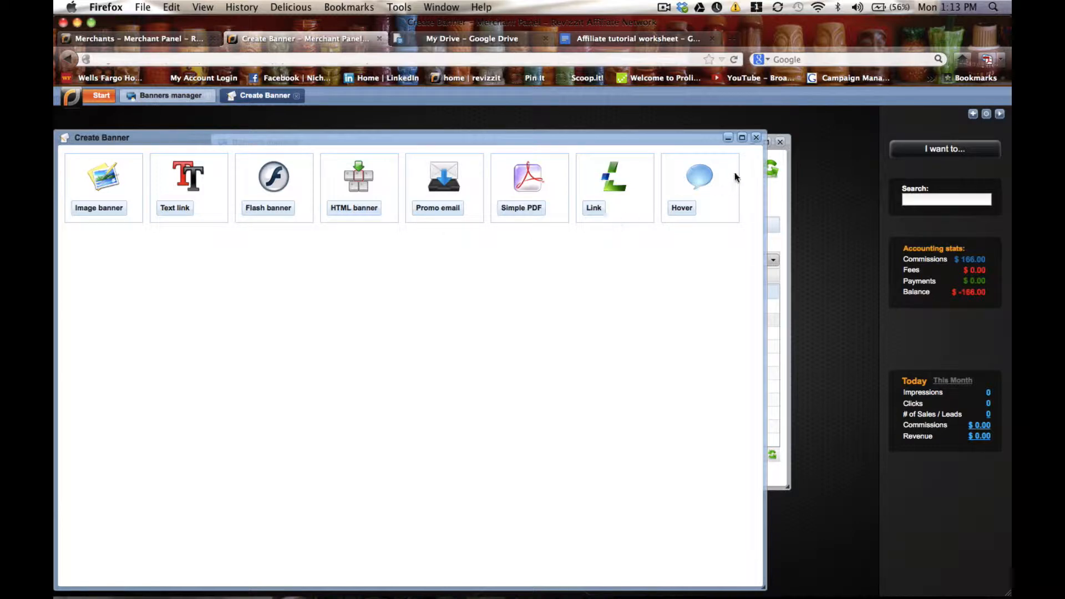
pyautogui.click(756, 138)
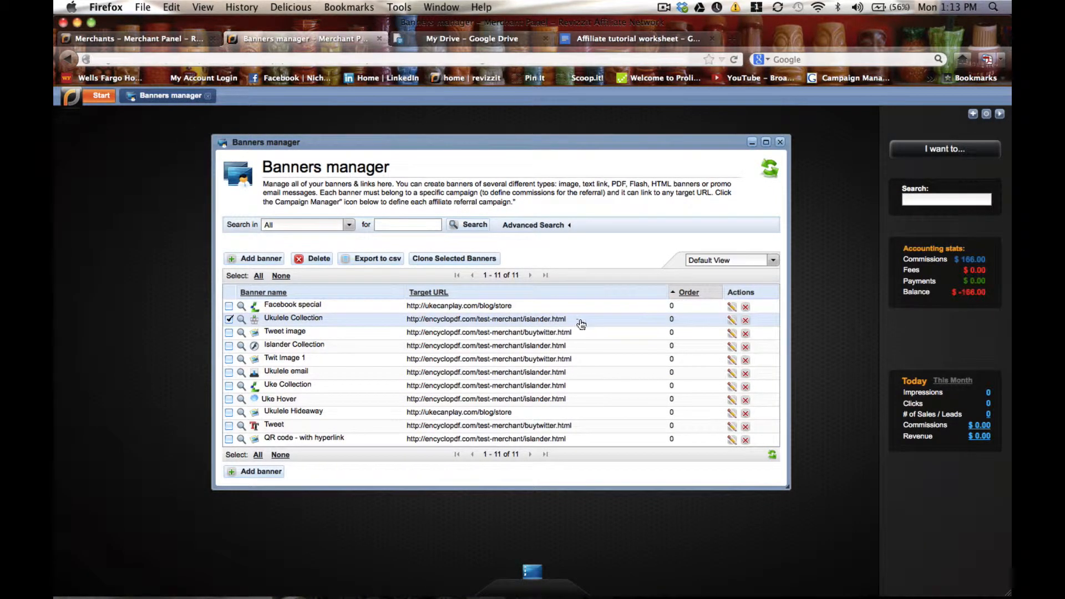
# Open the Ukulele Collection banner for editing and reposition its window.
pyautogui.click(732, 320)
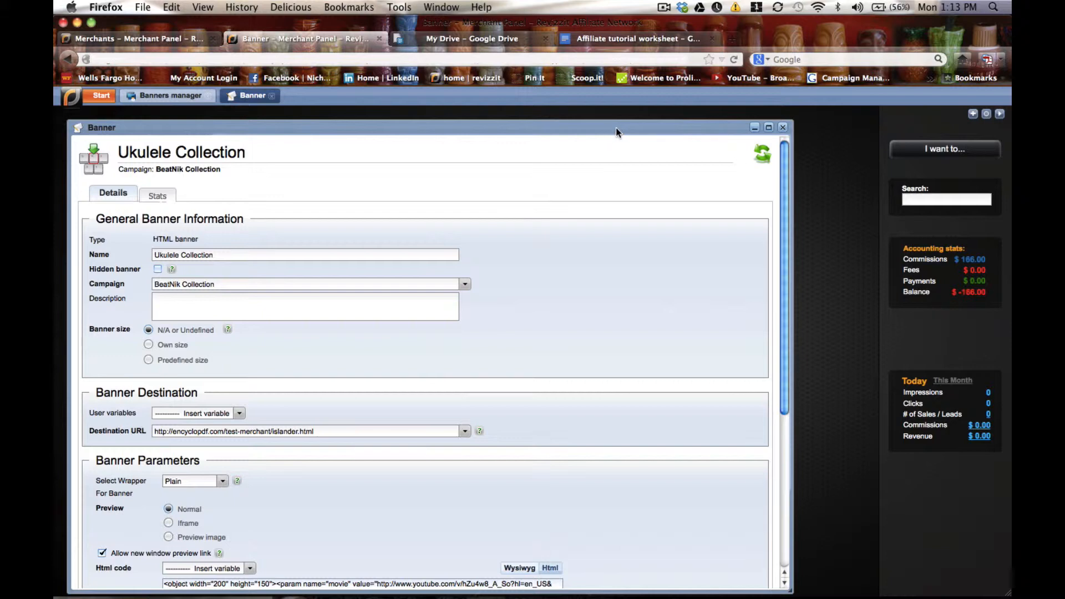
pyautogui.moveTo(615, 132); pyautogui.dragTo(676, 128)
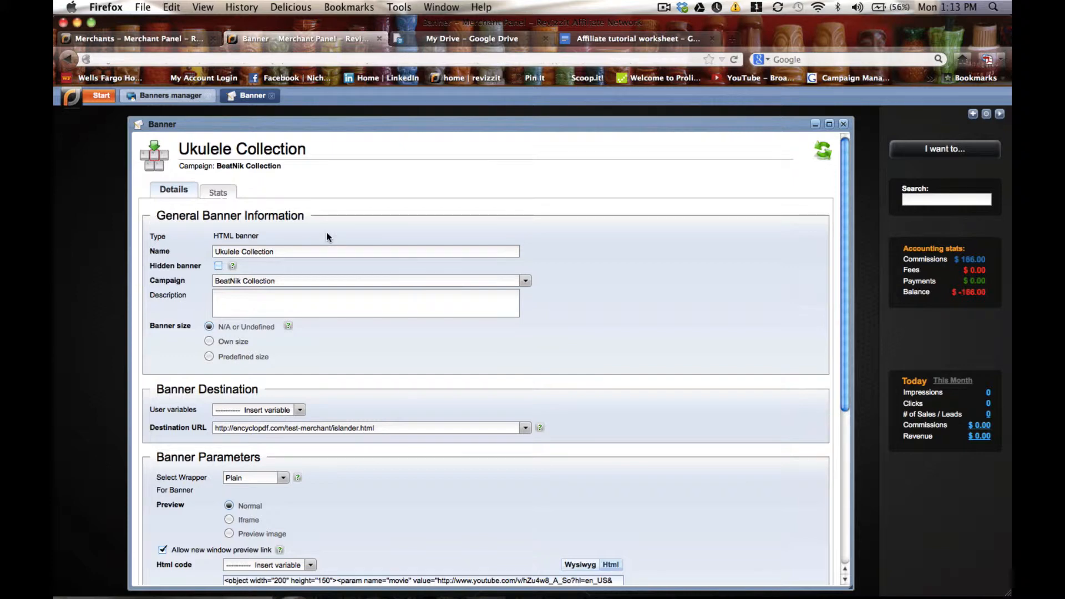
# Review the banner's name and the campaigns it can be assigned to, keeping BeatNik Collection.
pyautogui.moveTo(283, 255); pyautogui.dragTo(216, 254)
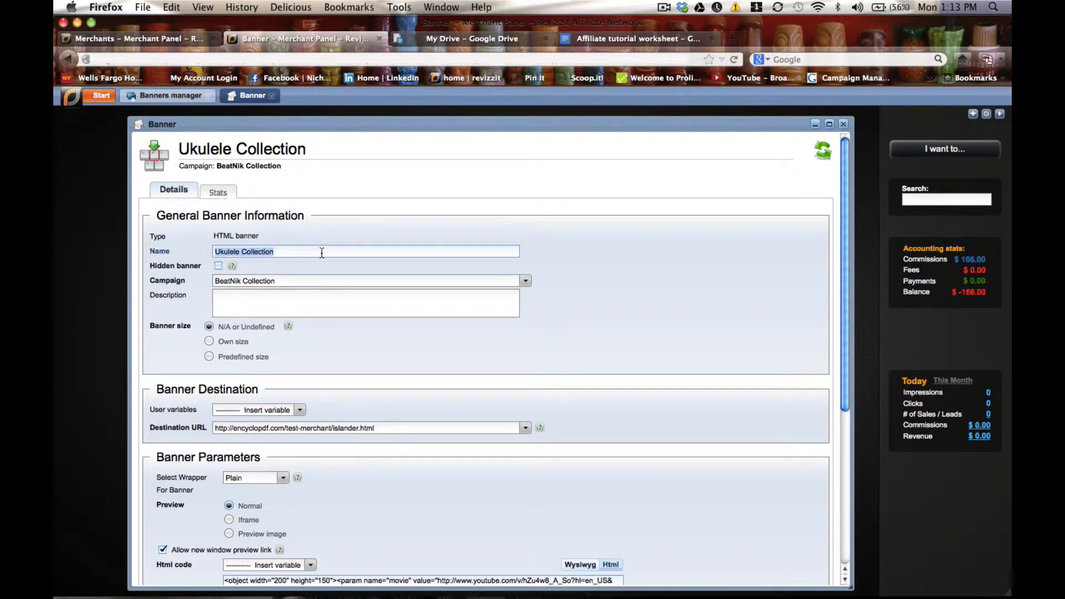
pyautogui.click(295, 282)
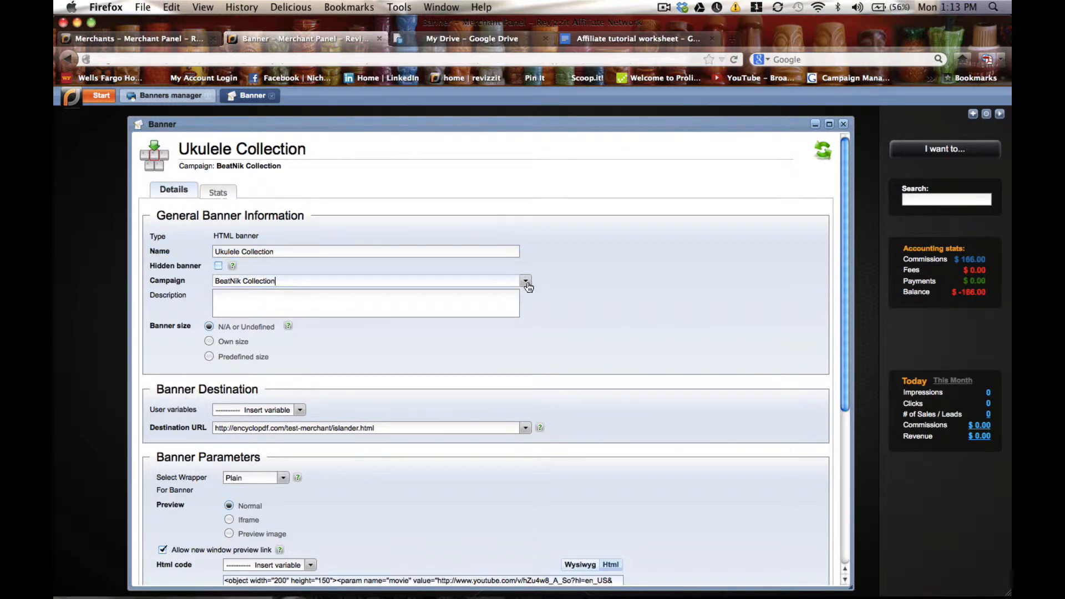
pyautogui.click(527, 284)
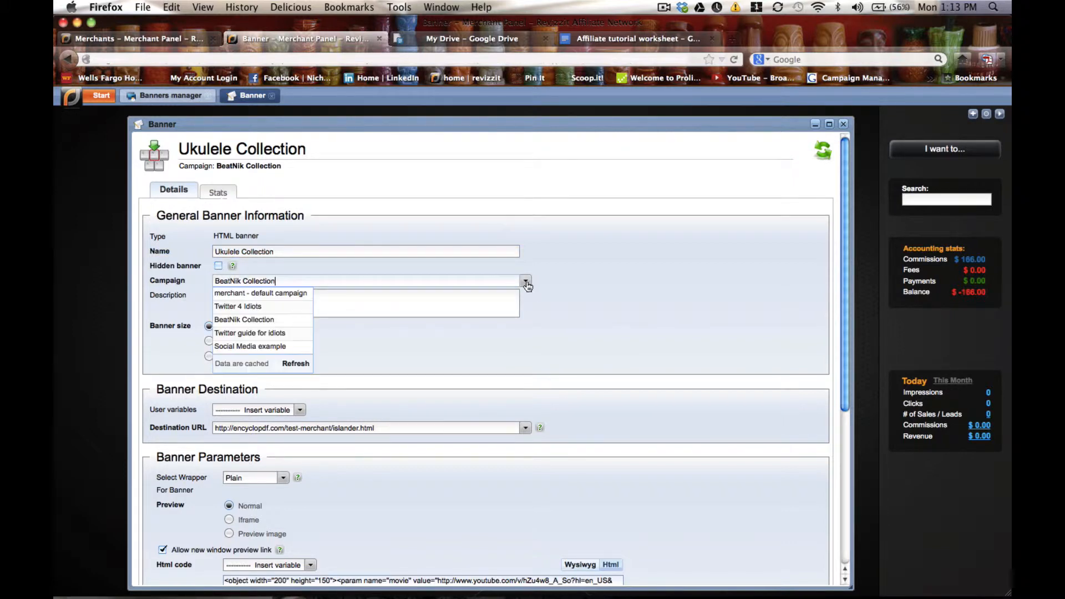
pyautogui.click(316, 285)
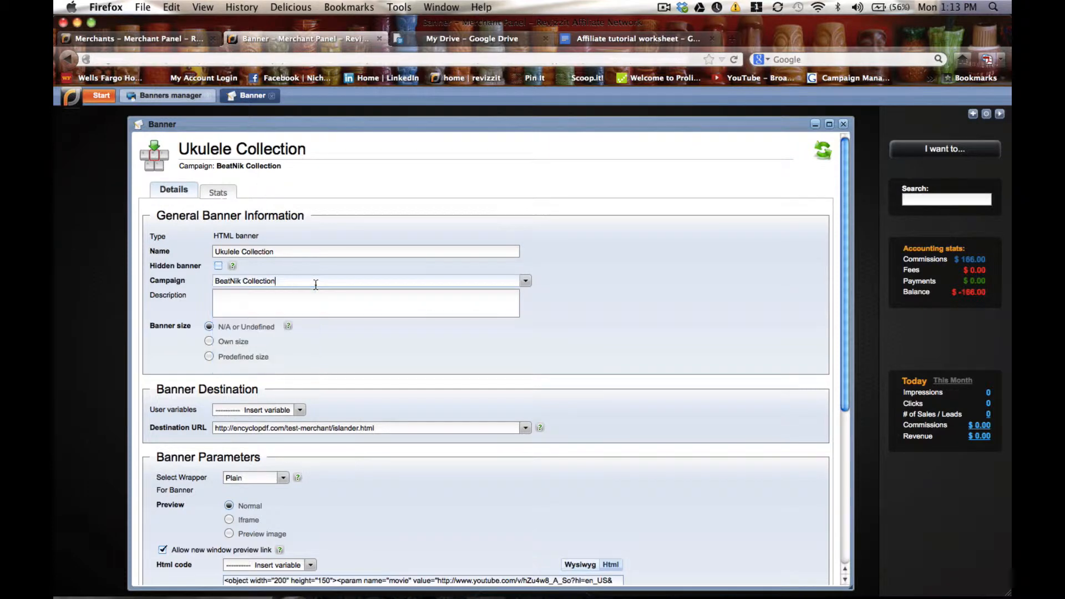
# Try the predefined and own-size options for the banner size, and return it to N/A or Undefined.
pyautogui.click(209, 357)
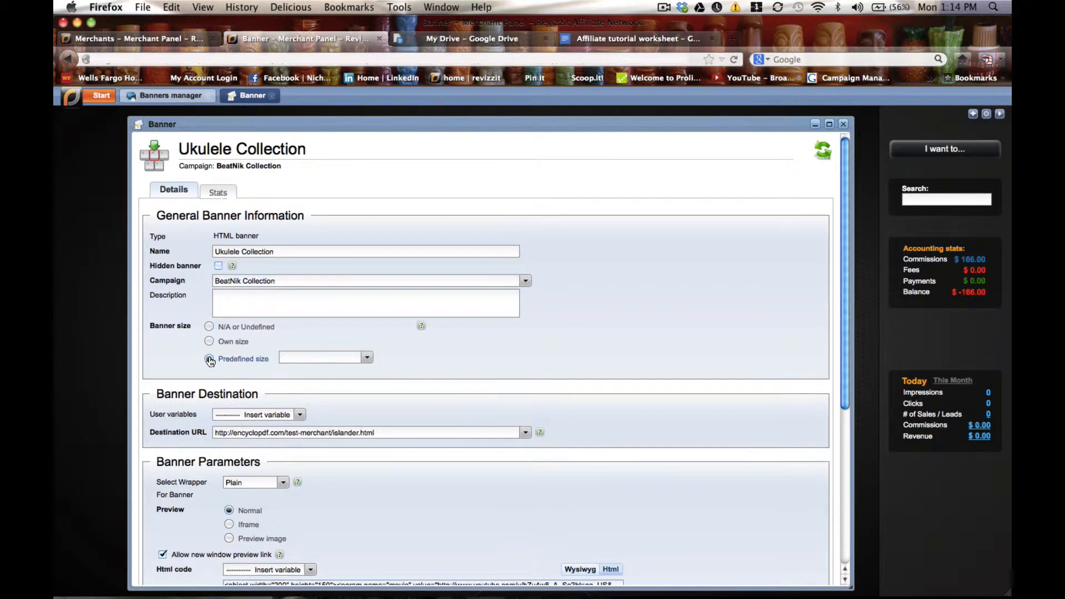
pyautogui.click(367, 358)
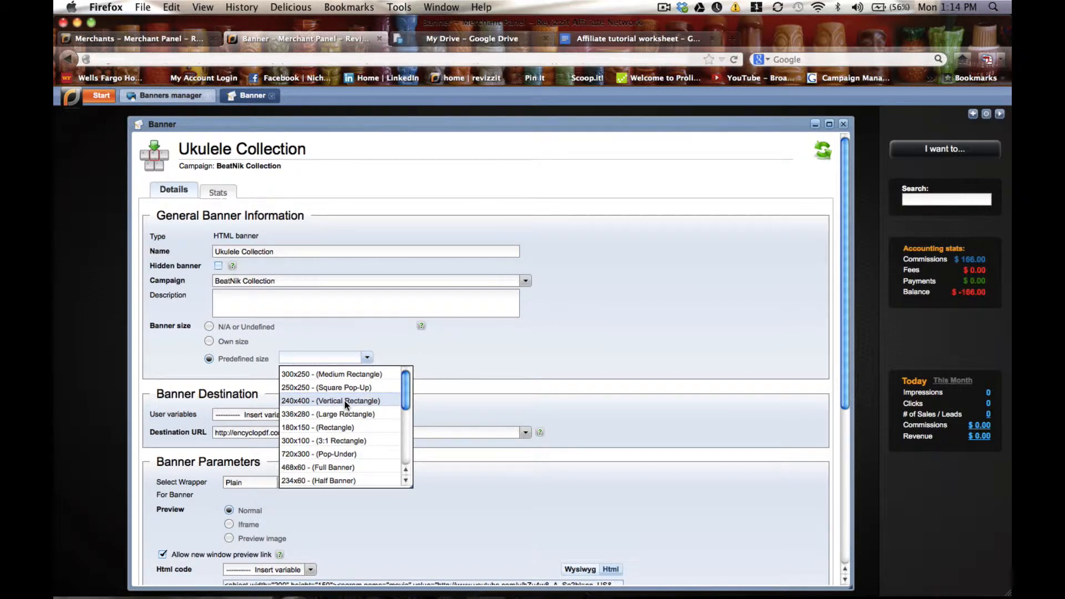
pyautogui.click(405, 427)
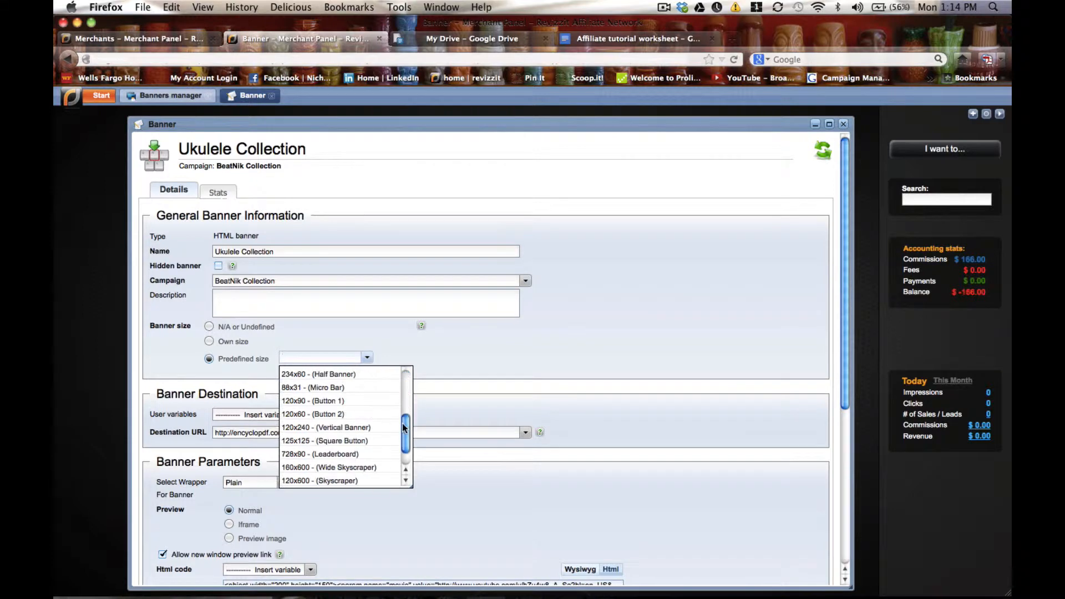
pyautogui.scroll(-1, 404, 427)
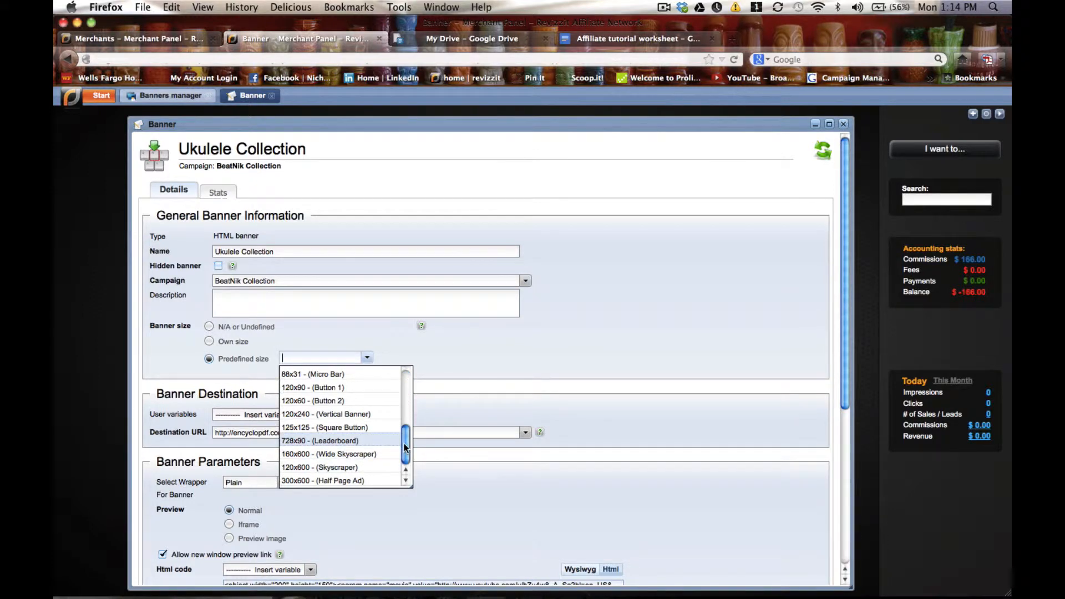
pyautogui.moveTo(406, 447); pyautogui.dragTo(406, 385)
pyautogui.click(448, 357)
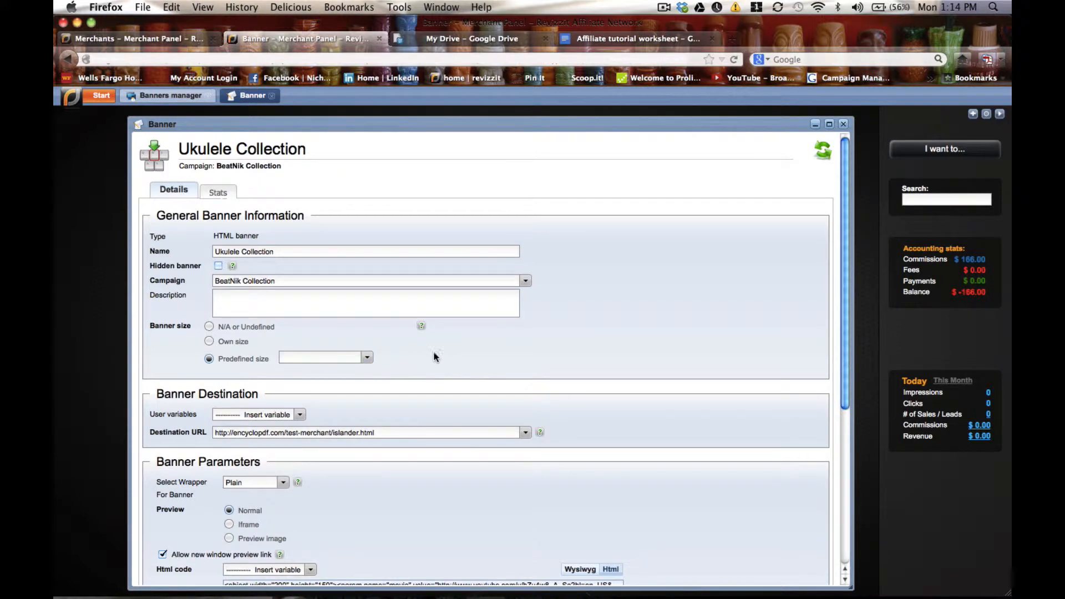
pyautogui.click(209, 342)
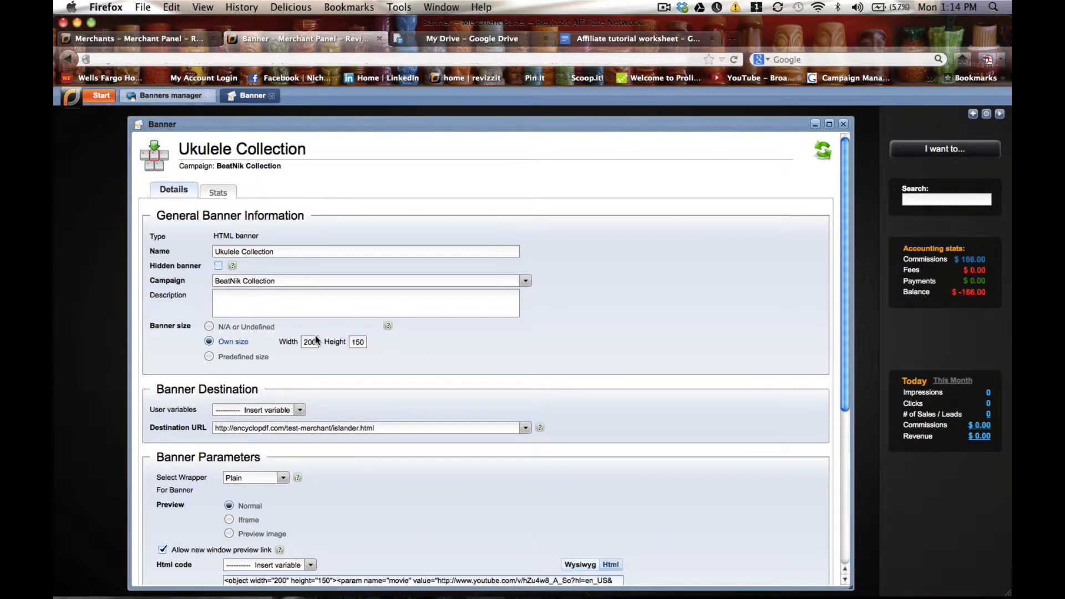
pyautogui.click(209, 326)
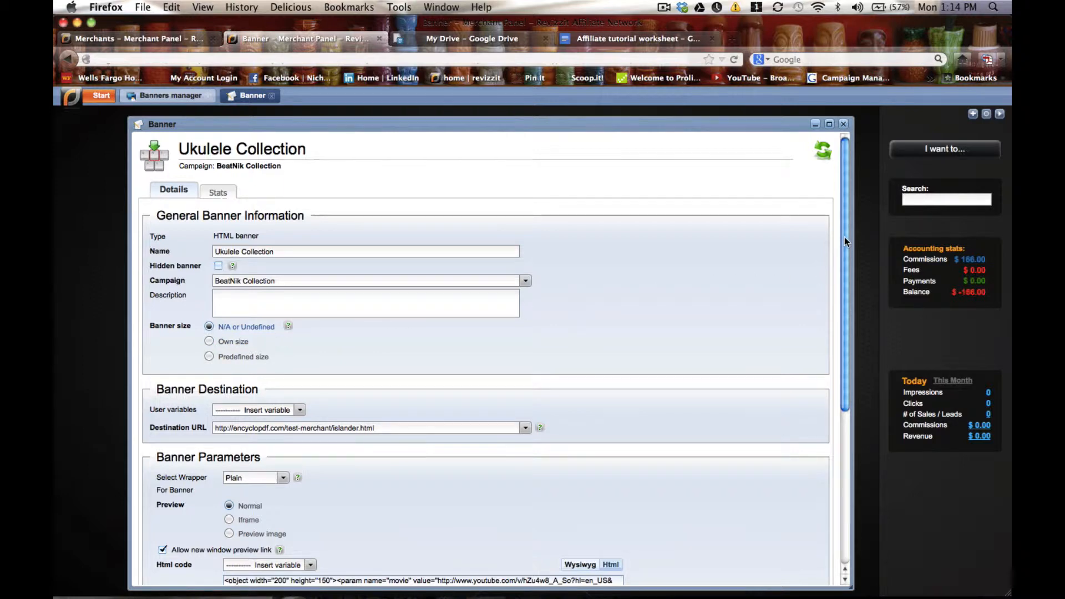
# Examine the banner's destination URL and compare its HTML code with the Wysiwyg rendering.
pyautogui.moveTo(845, 242); pyautogui.dragTo(834, 336)
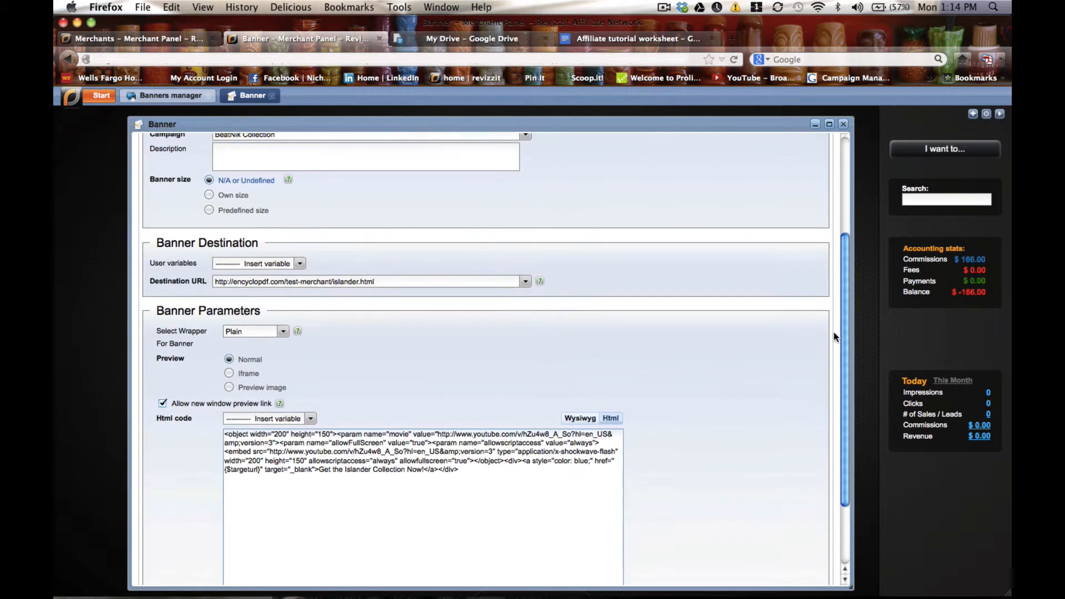
pyautogui.click(396, 282)
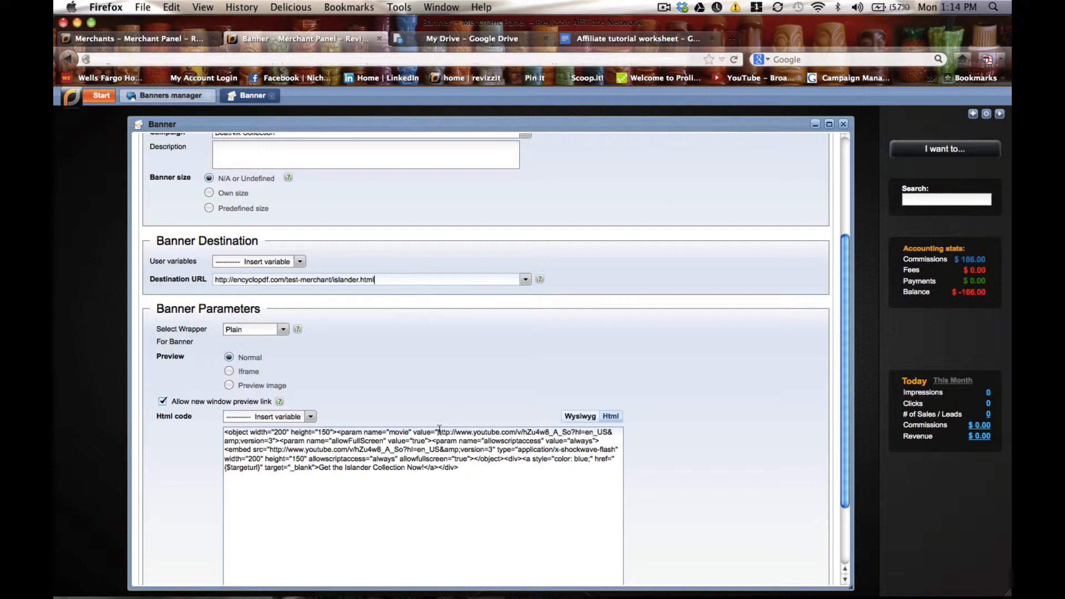
pyautogui.moveTo(845, 280); pyautogui.dragTo(841, 362)
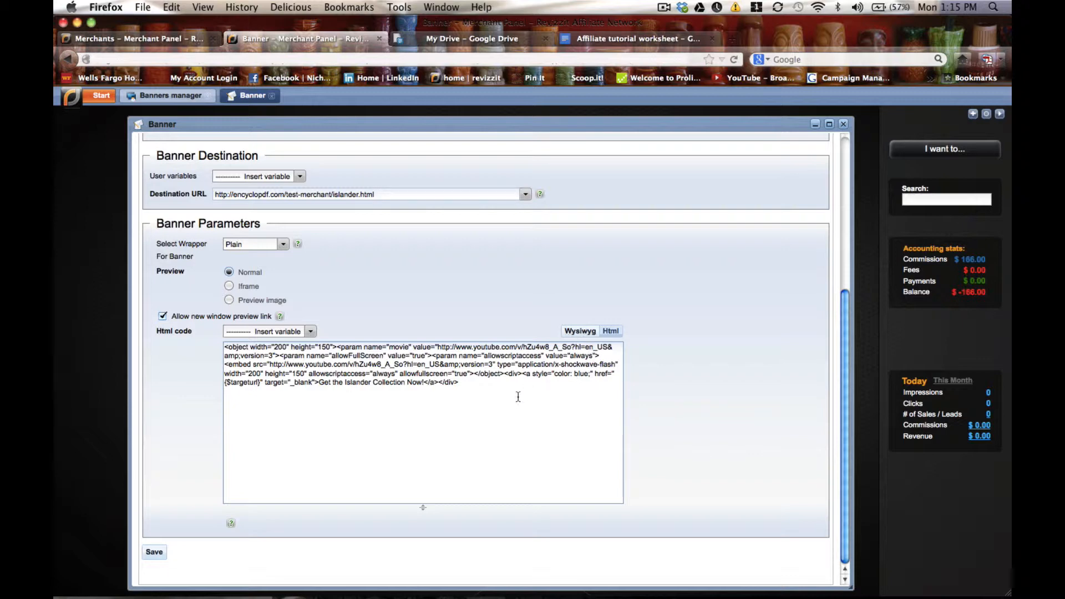
pyautogui.click(584, 332)
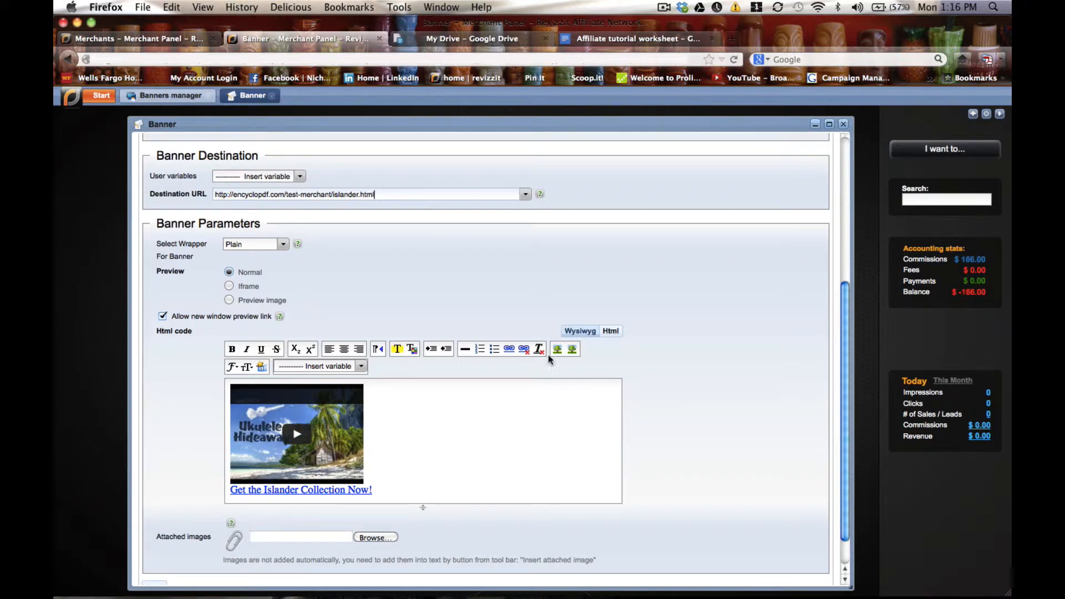
pyautogui.click(611, 331)
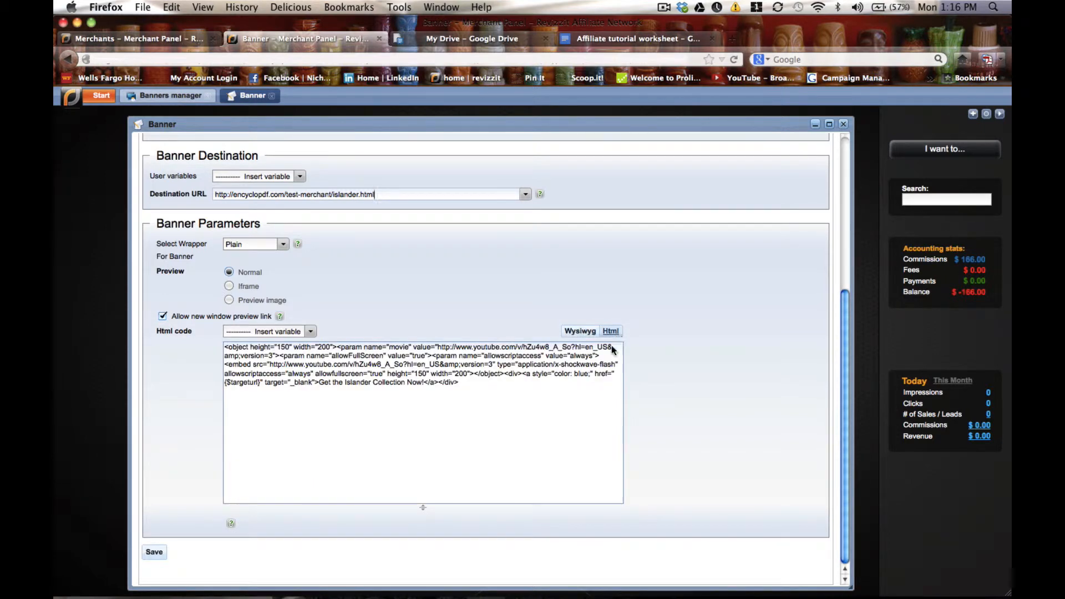
# Highlight the YouTube object embed code in the banner's HTML source to examine it.
pyautogui.click(536, 415)
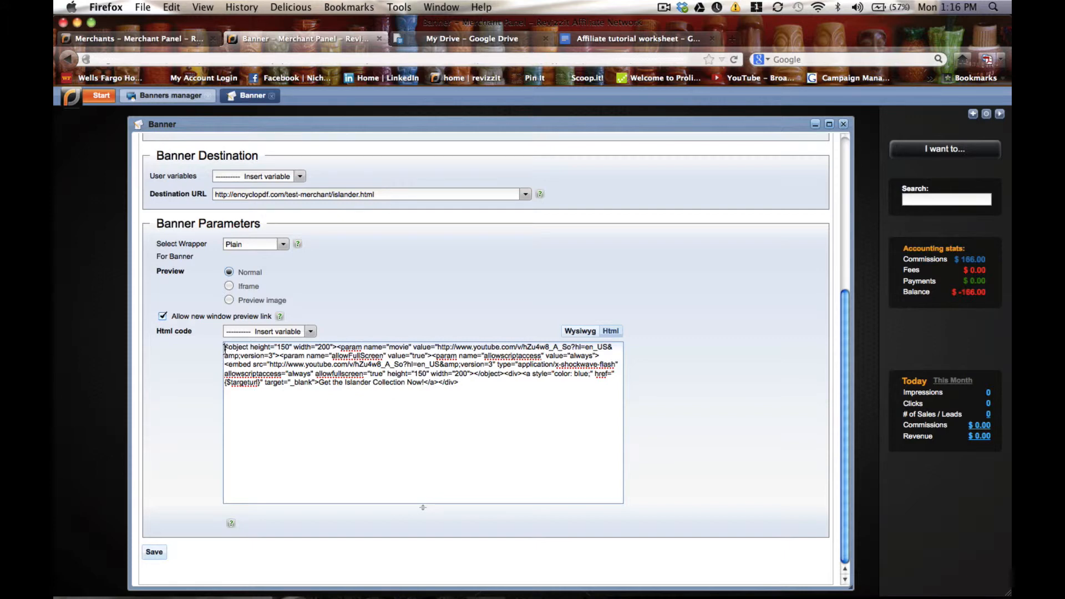
pyautogui.moveTo(224, 346); pyautogui.dragTo(504, 374)
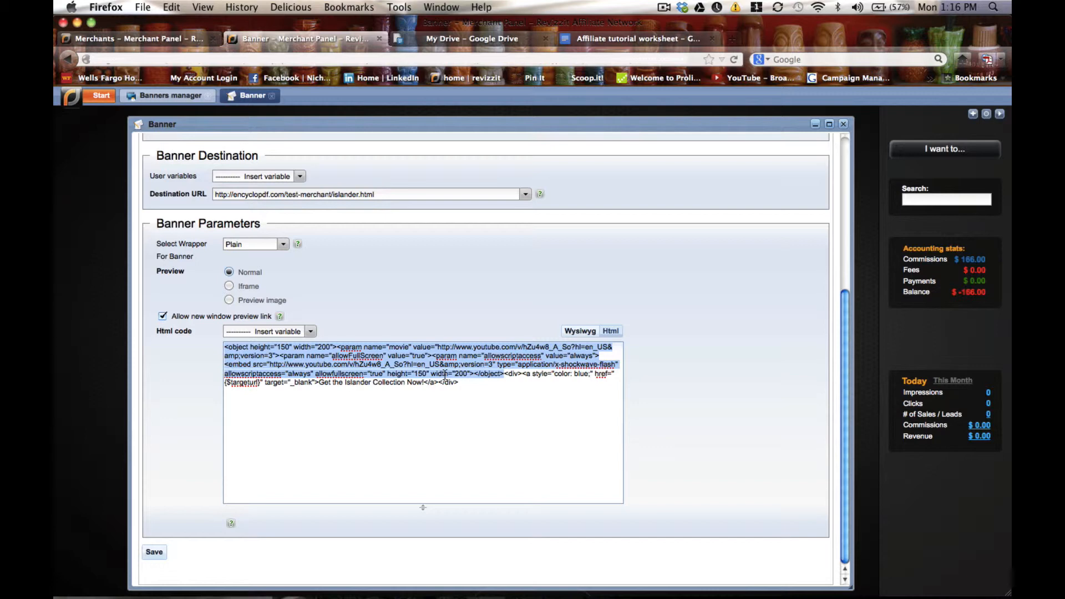
pyautogui.click(502, 380)
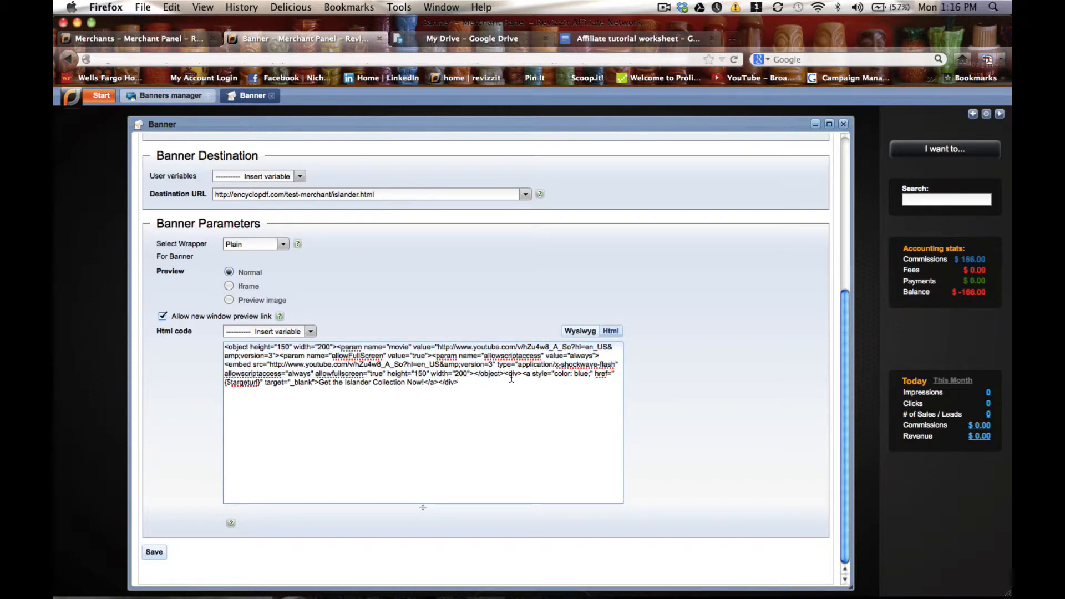
# In the Wysiwyg view, add the text "Click Here!" on a new line between the video and the existing link.
pyautogui.click(580, 331)
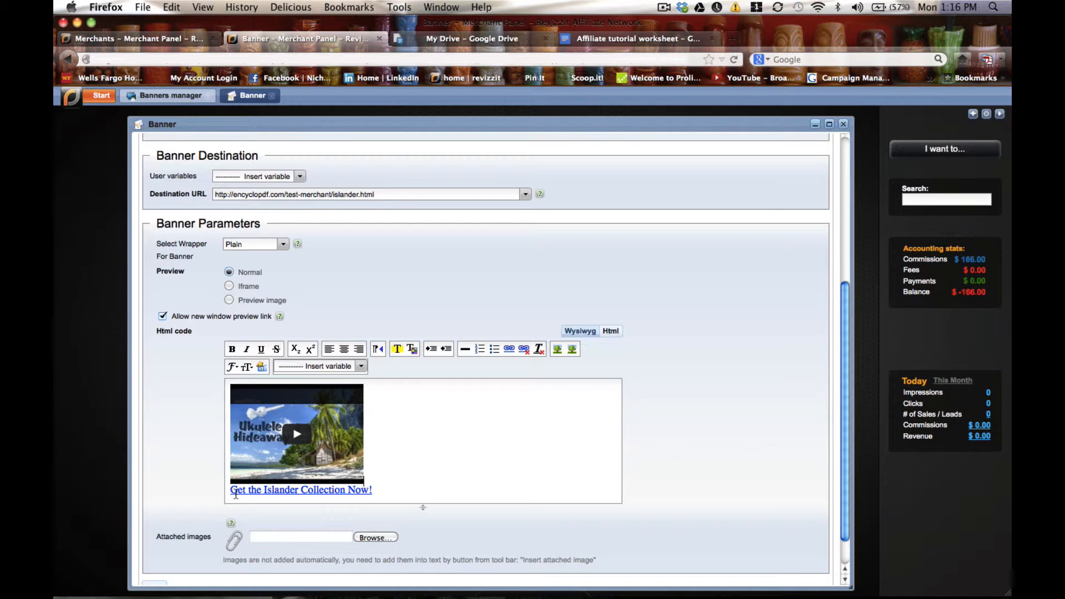
pyautogui.moveTo(232, 491); pyautogui.dragTo(373, 489)
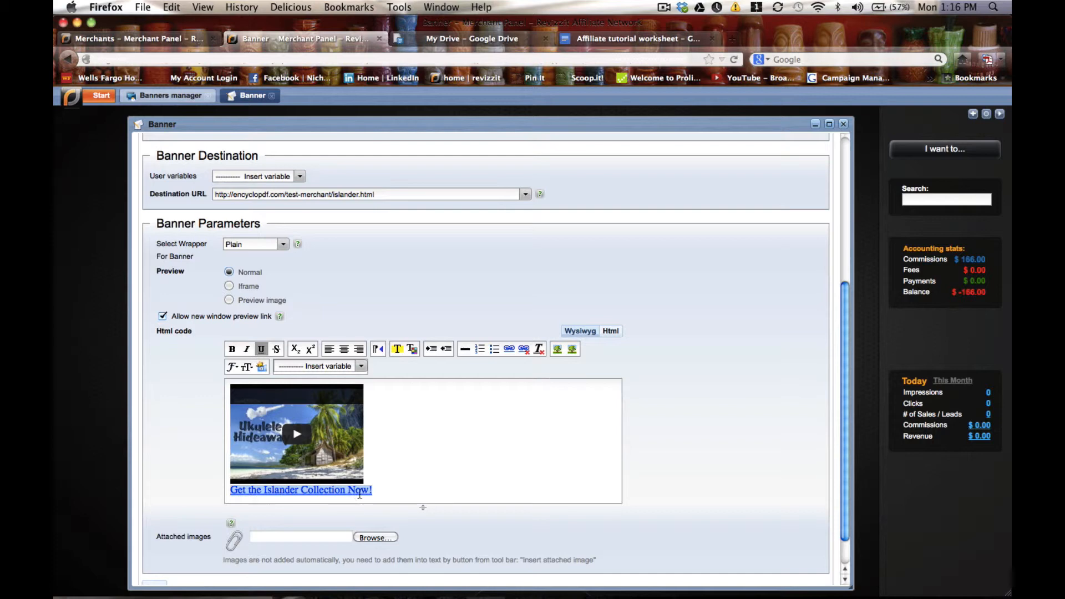
pyautogui.click(378, 480)
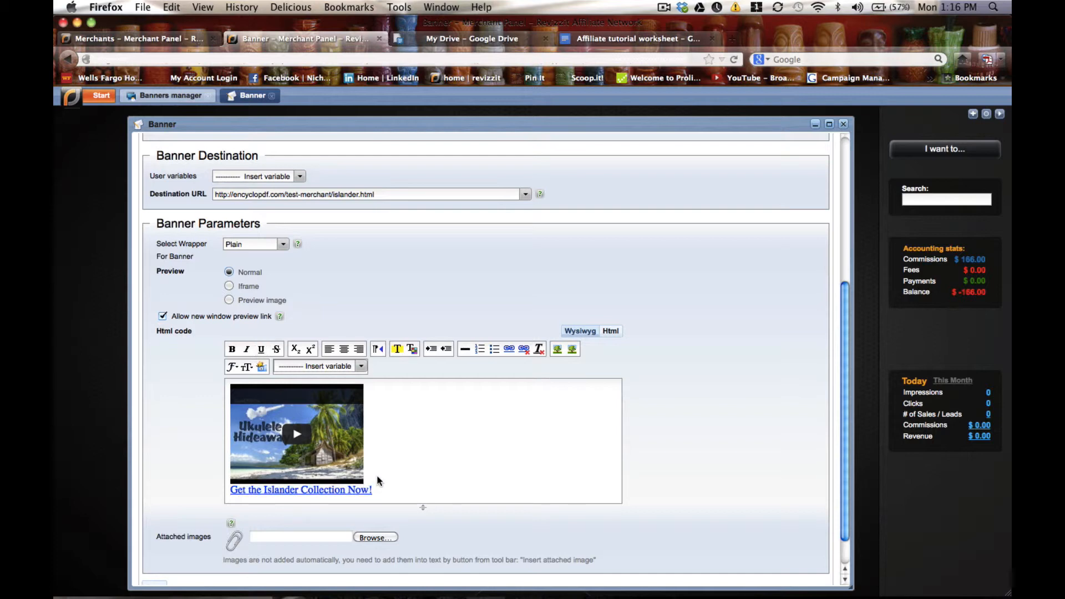
pyautogui.press('Return')
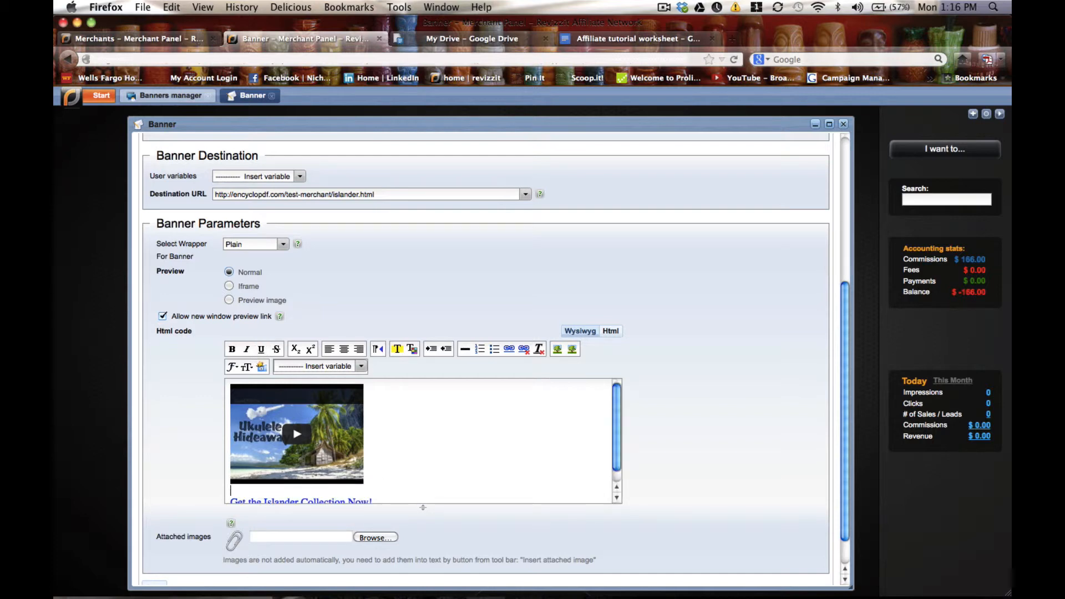
pyautogui.press('Return')
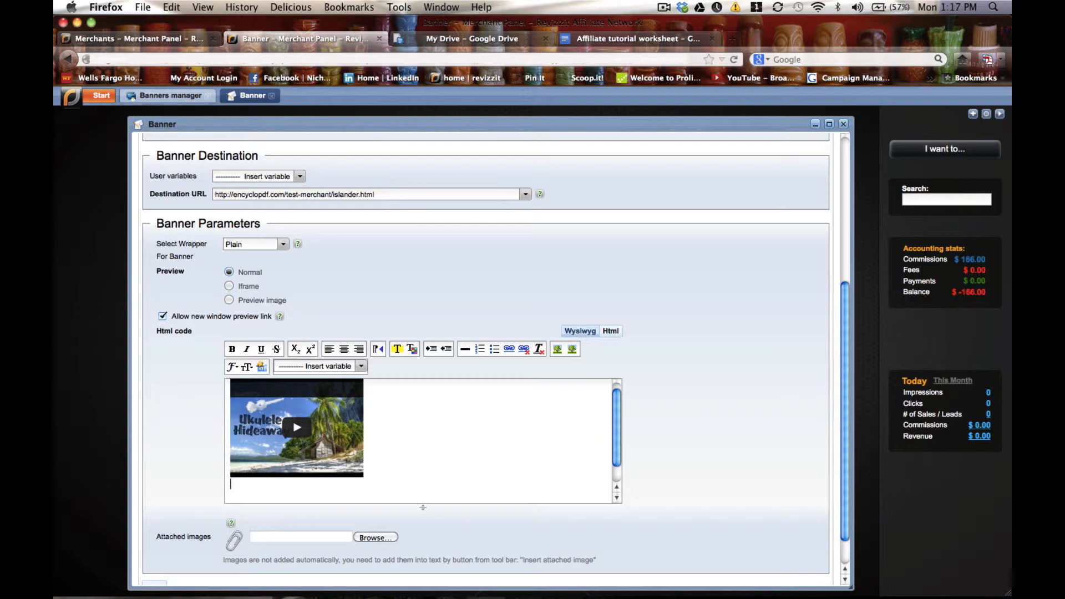
pyautogui.write('Click Here!')
pyautogui.moveTo(284, 484); pyautogui.dragTo(234, 483)
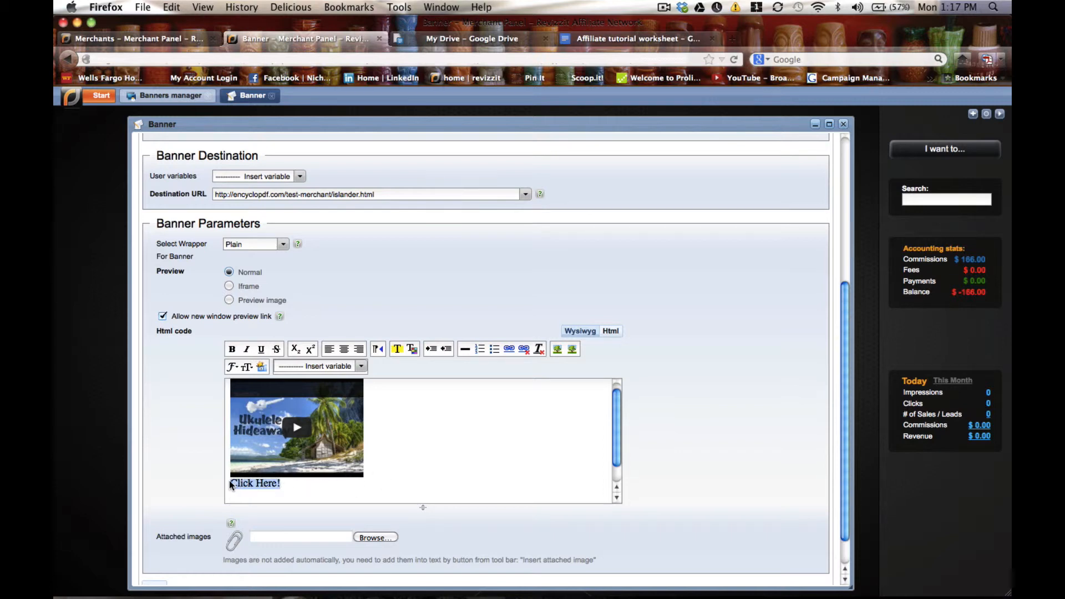
pyautogui.click(509, 350)
pyautogui.click(480, 291)
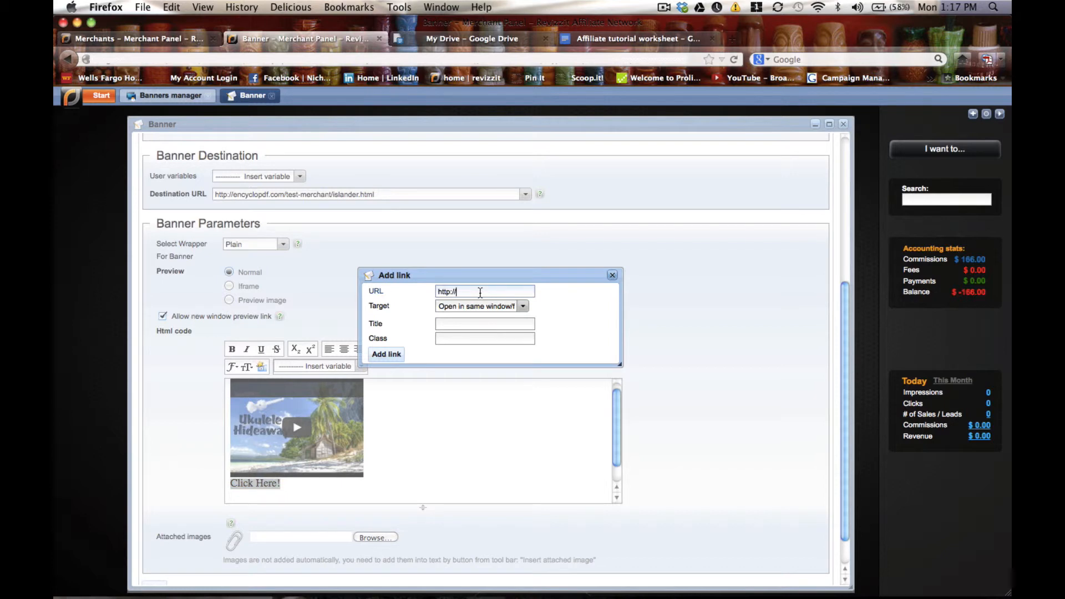
pyautogui.write('zzzzzz.com')
pyautogui.click(523, 308)
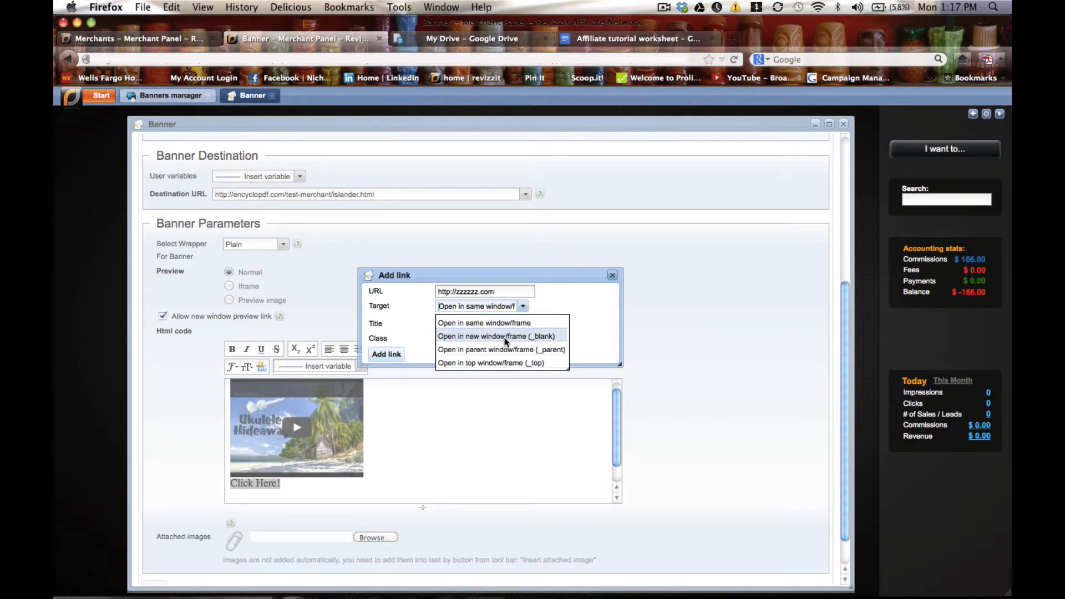
pyautogui.click(504, 336)
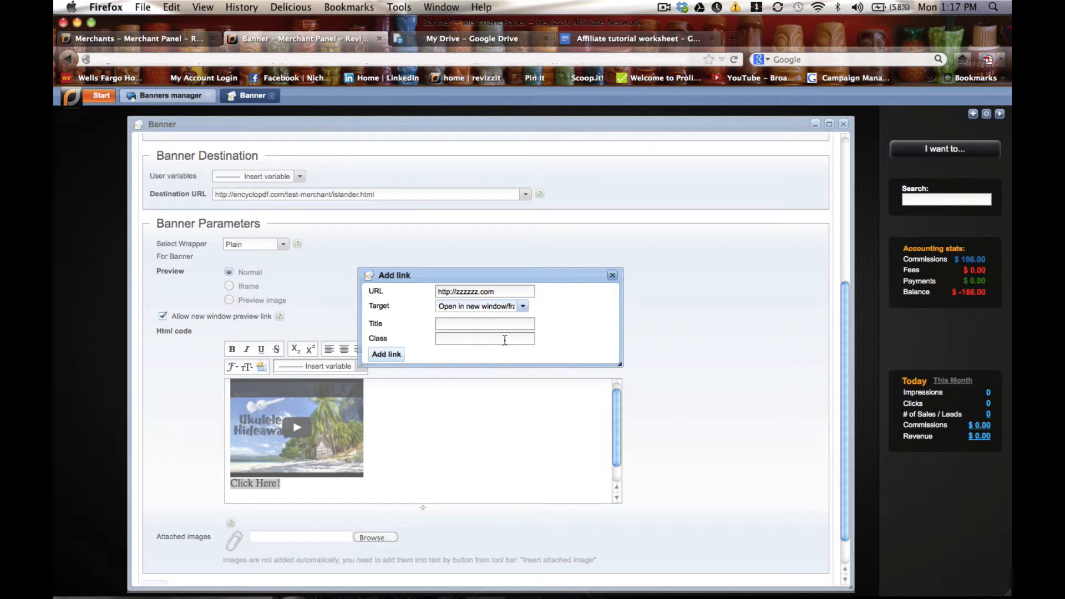
pyautogui.click(404, 354)
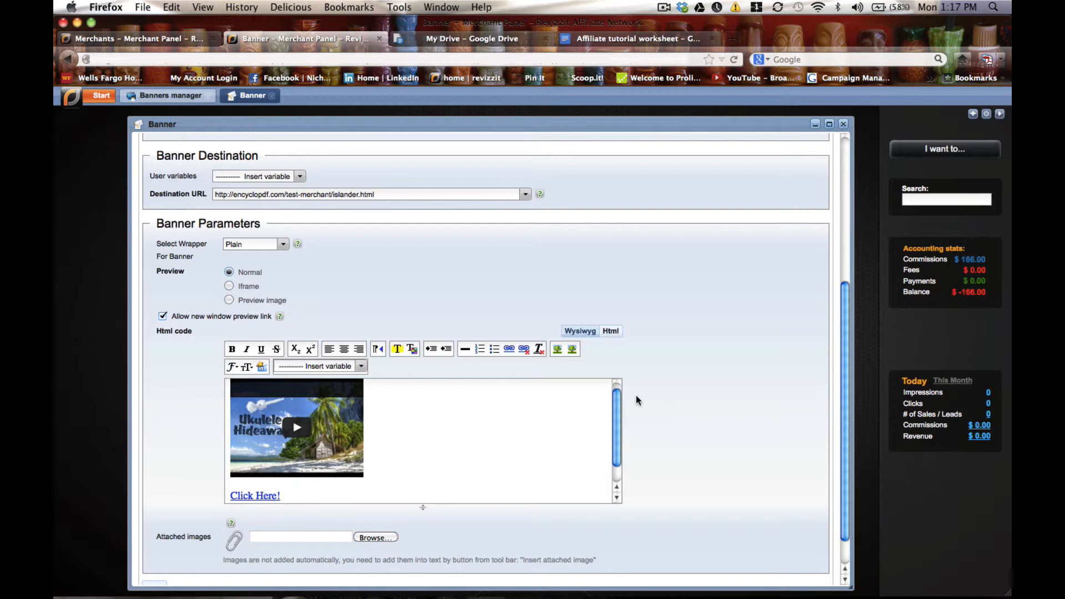
pyautogui.click(612, 332)
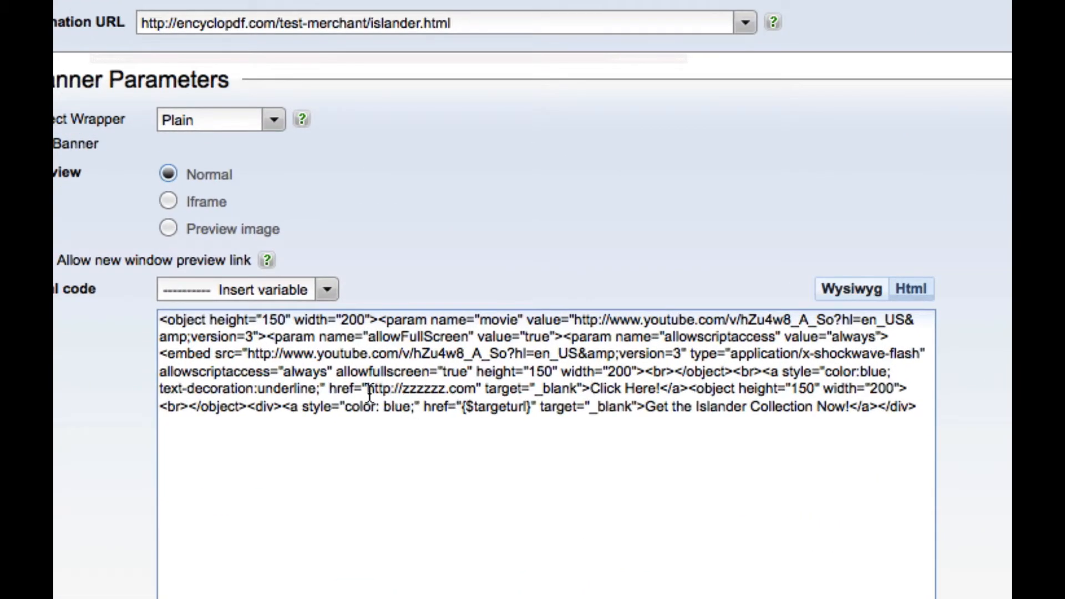
pyautogui.moveTo(370, 391); pyautogui.dragTo(479, 392)
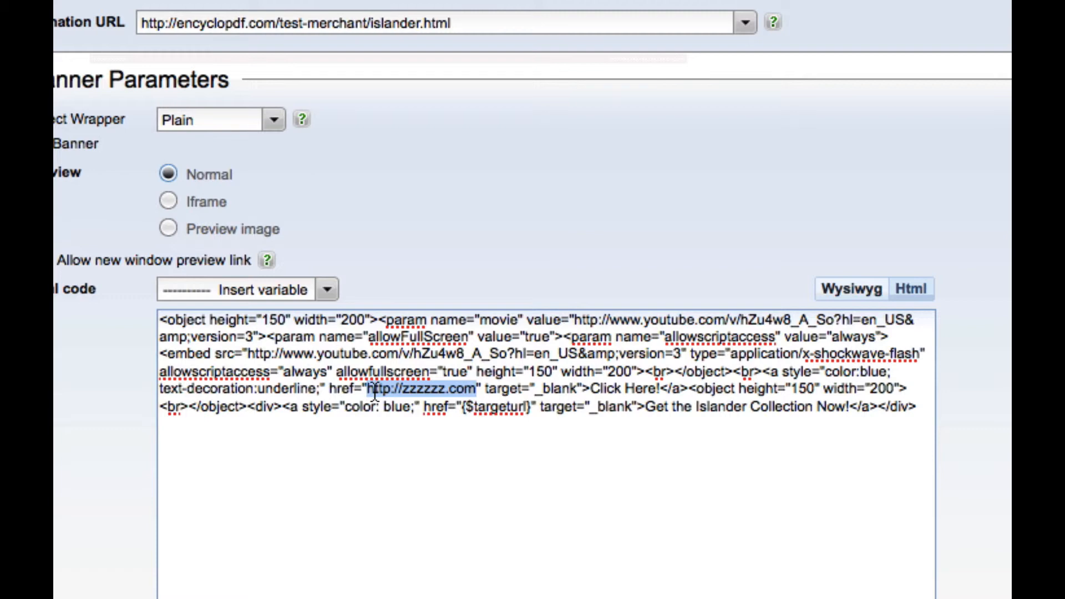
pyautogui.click(328, 297)
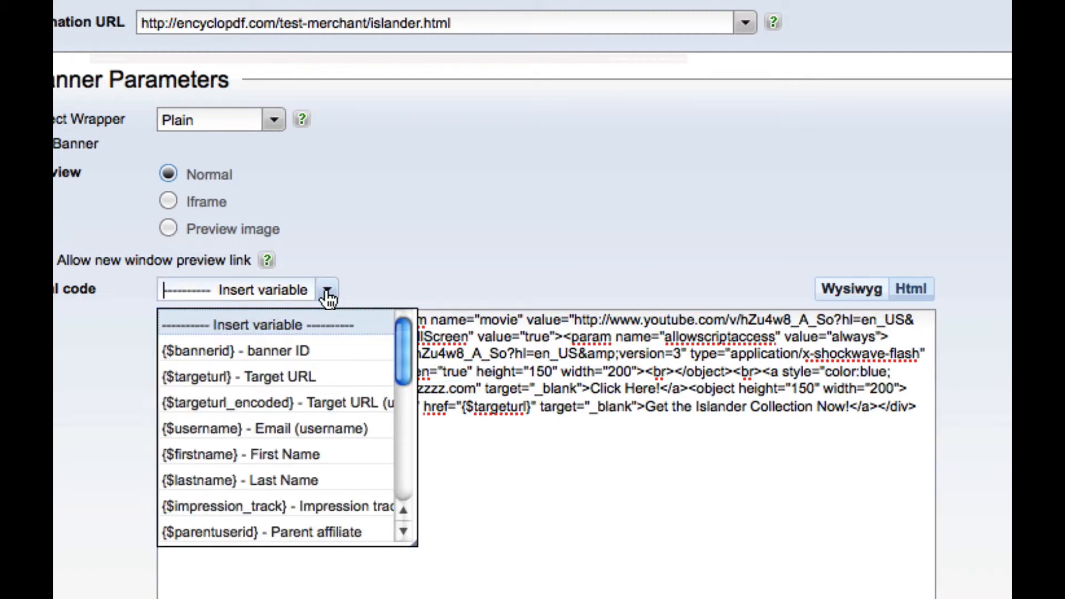
pyautogui.click(288, 376)
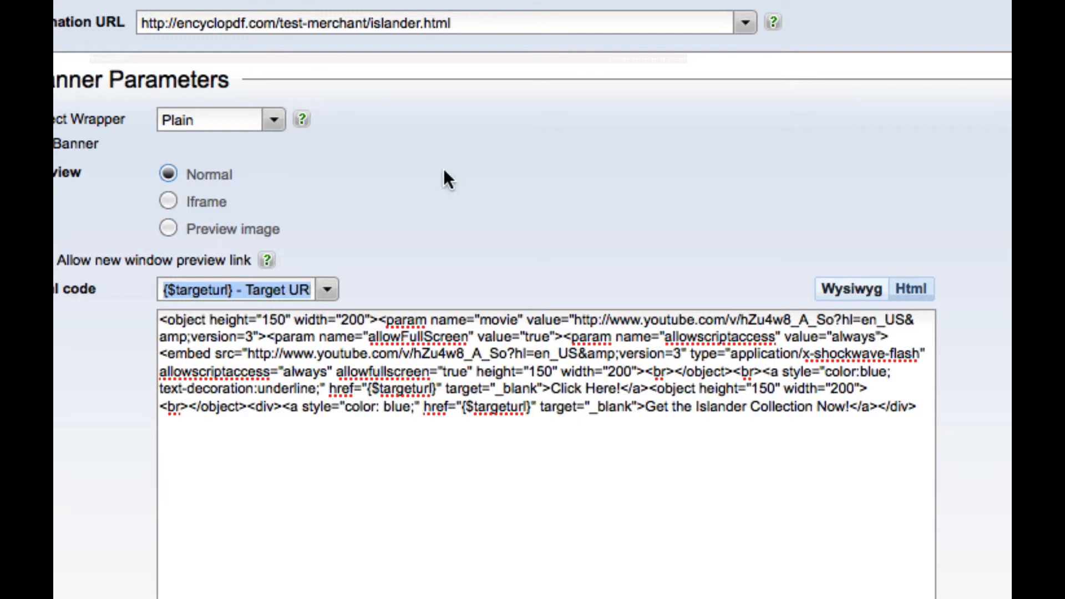
# Highlight the banner's destination URL to examine it, and check both text links below the video in the Wysiwyg rendering.
pyautogui.moveTo(481, 23); pyautogui.dragTo(157, 23)
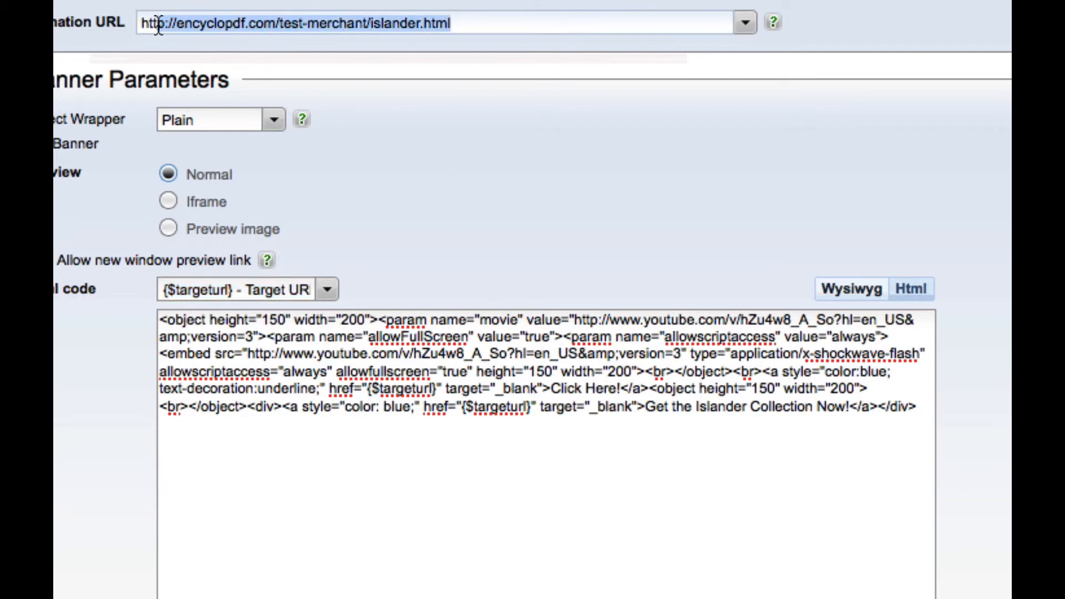
pyautogui.click(523, 25)
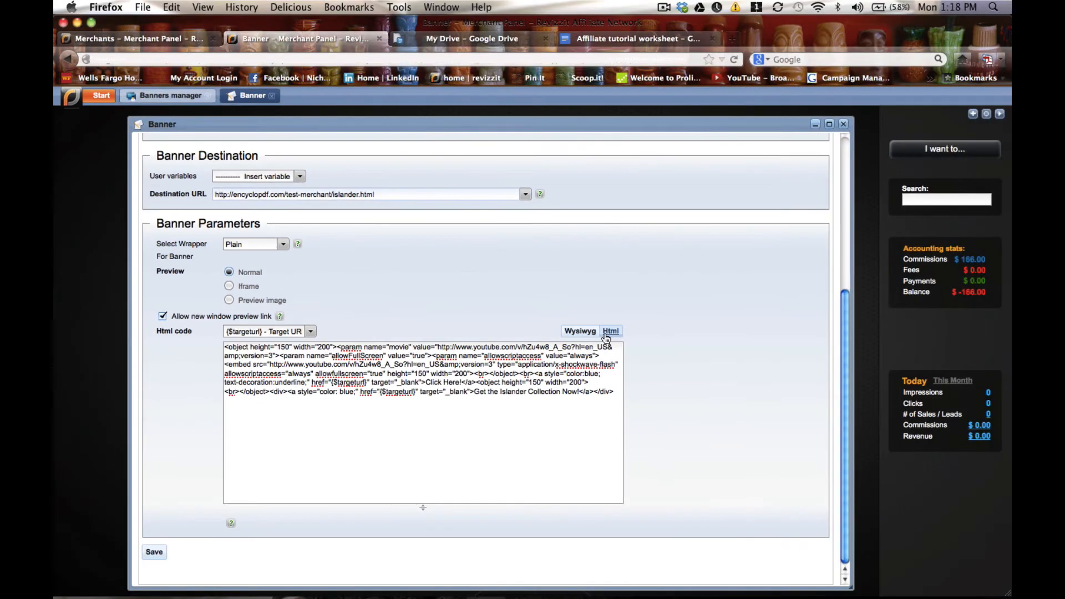
pyautogui.click(586, 335)
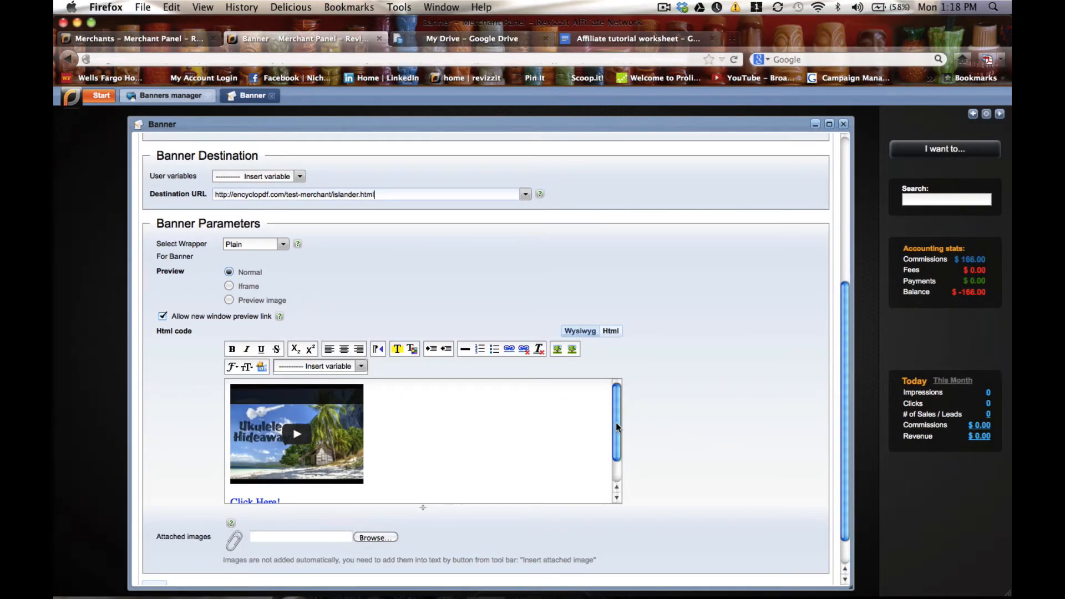
pyautogui.moveTo(616, 427); pyautogui.dragTo(616, 441)
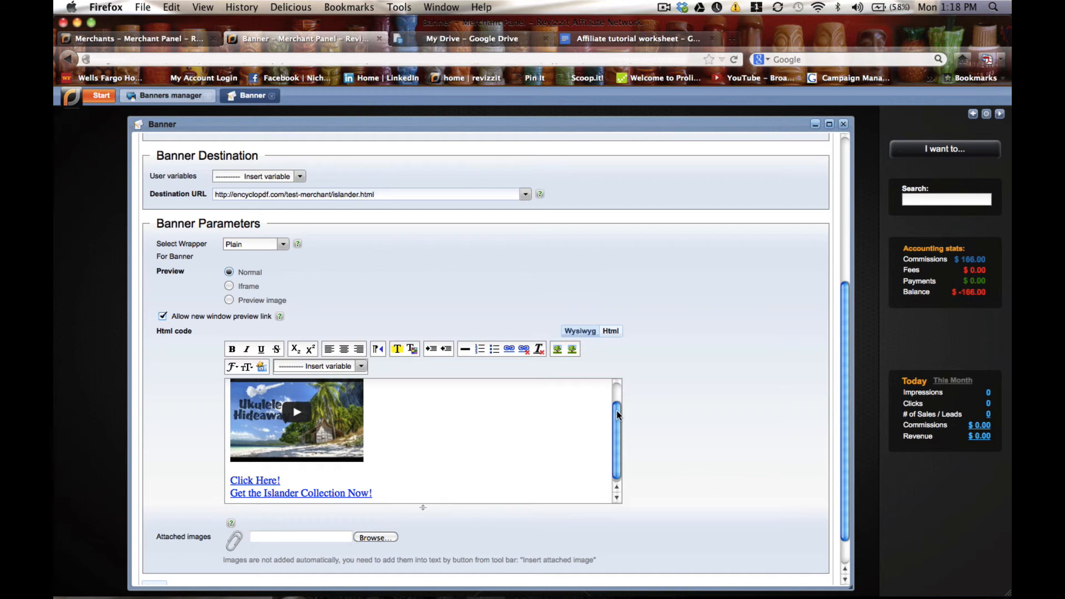
# Examine the {$targeturl} variable in the "Get the Islander Collection Now!" link's HTML source and review the general banner information.
pyautogui.click(610, 332)
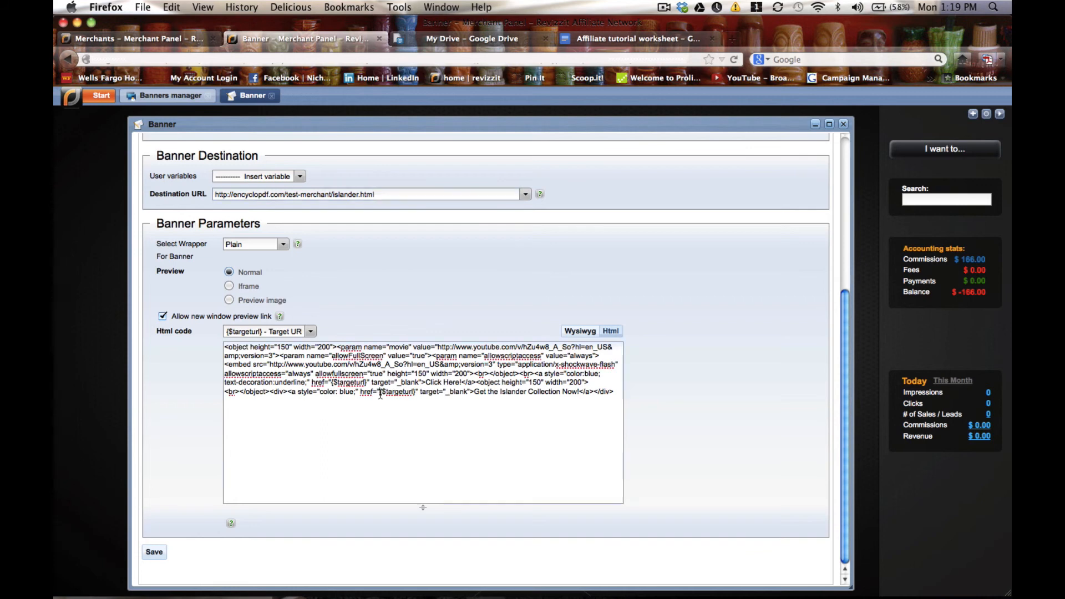
pyautogui.moveTo(379, 394); pyautogui.dragTo(414, 393)
pyautogui.click(407, 450)
pyautogui.moveTo(847, 379); pyautogui.dragTo(842, 218)
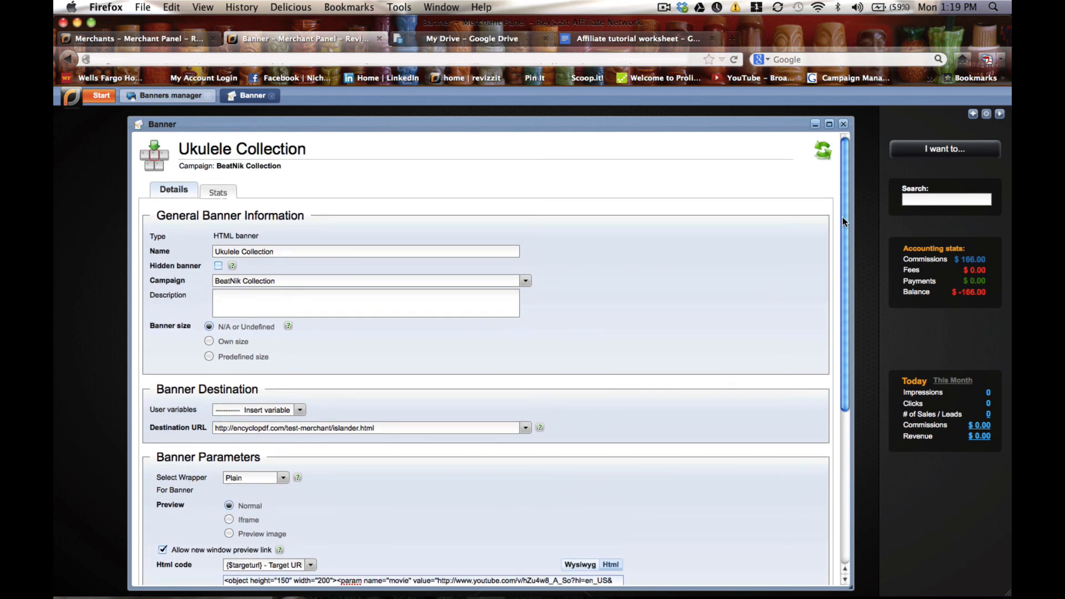